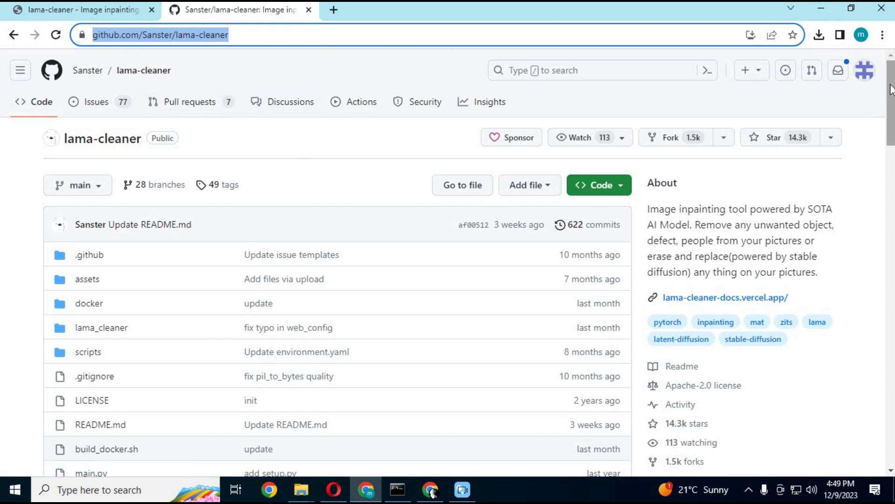
Scroll through the Lama Cleaner README and replay the tool's demo video.
drag(892, 82, 892, 99)
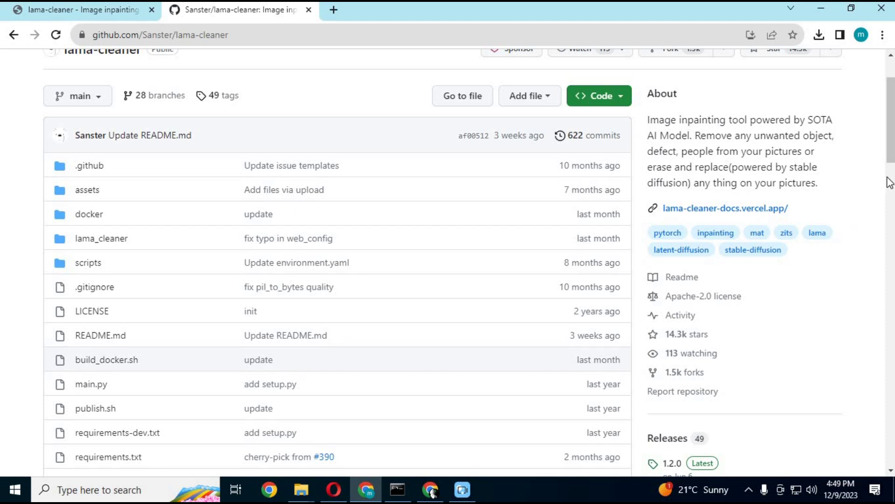
drag(892, 112, 892, 182)
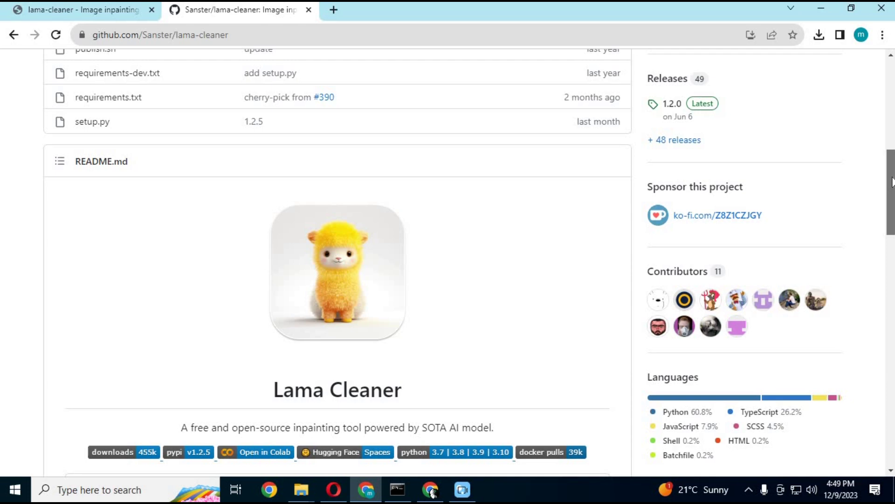
drag(892, 201, 892, 291)
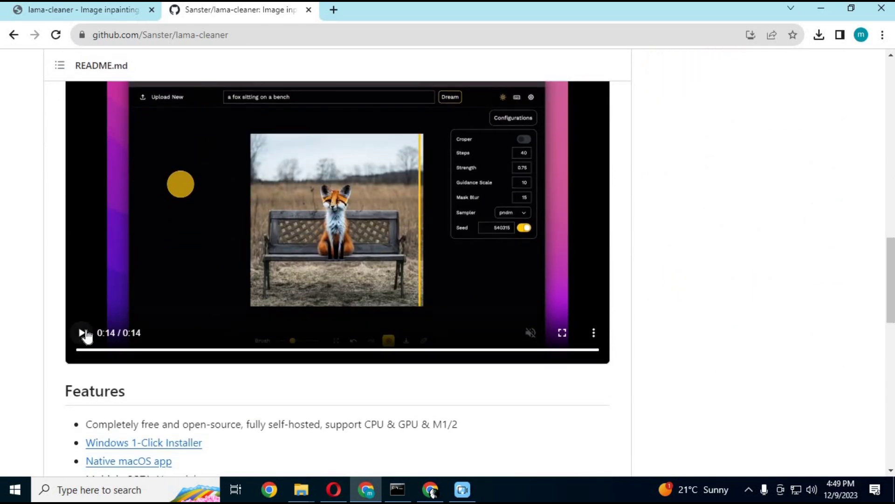
click(83, 333)
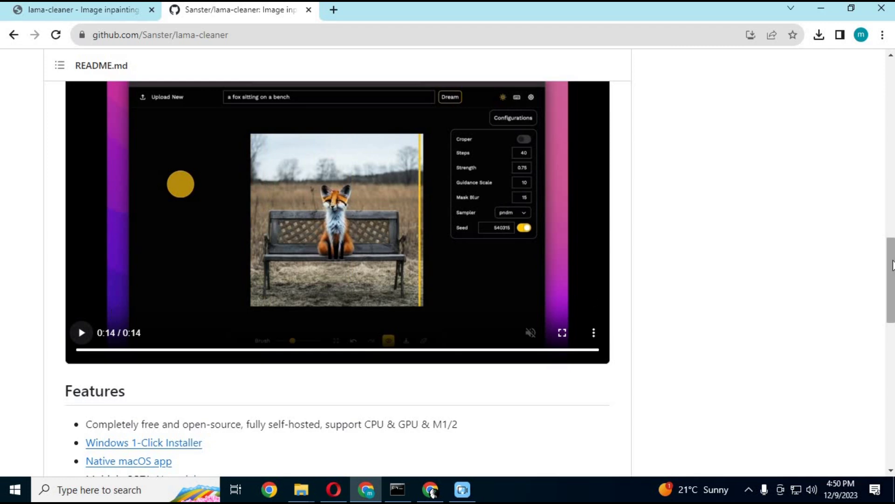
drag(892, 266, 893, 301)
scroll(893, 301, down, 2)
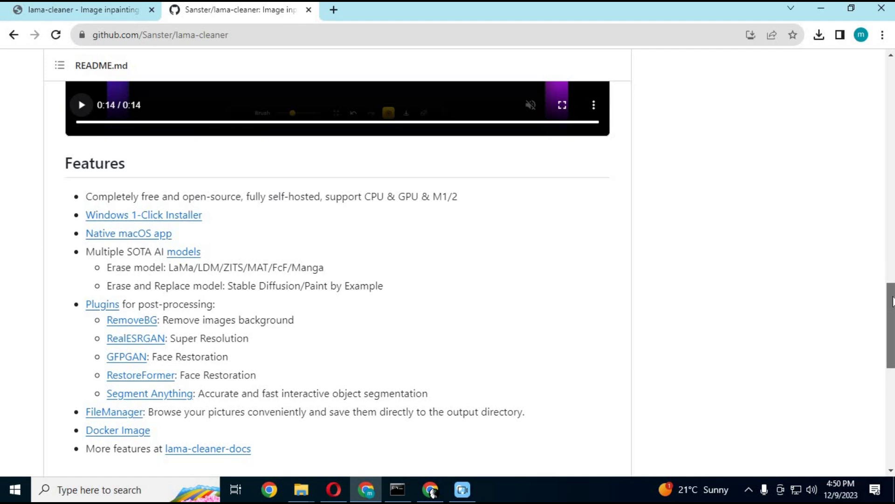
drag(893, 301, 886, 202)
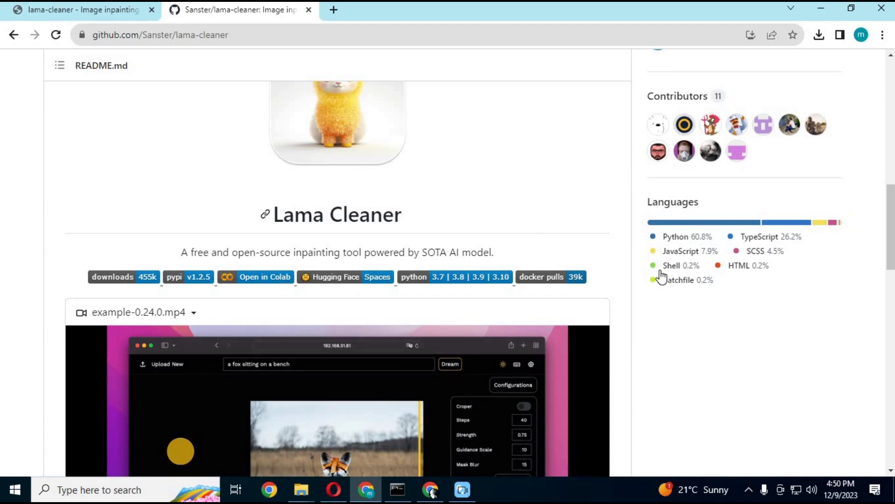
drag(893, 201, 893, 294)
drag(893, 246, 859, 75)
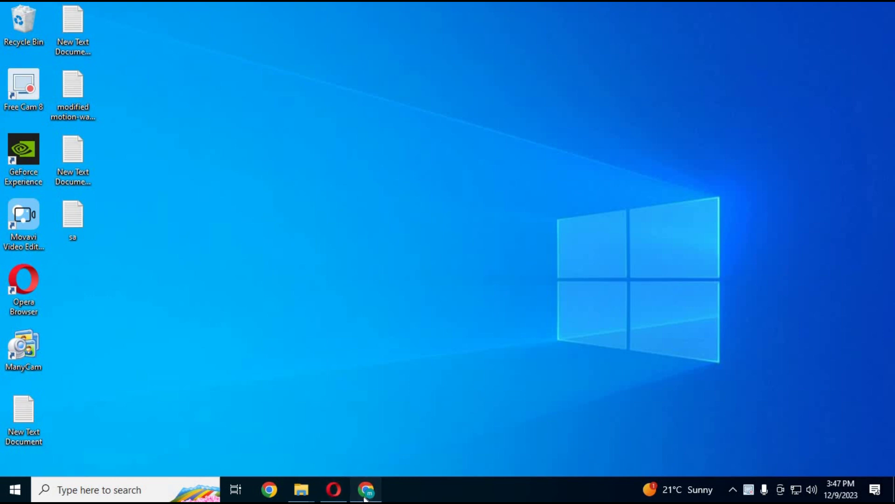
Open the Yandex Disk page for lama-cleaner-portable-by-Neurogen.7z, start the download, then cancel the duplicate.
click(366, 489)
triple_click(260, 35)
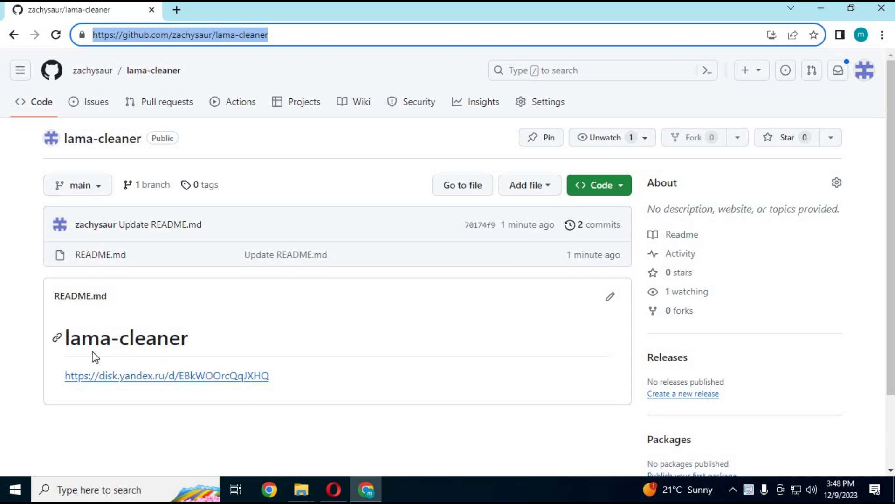
click(216, 376)
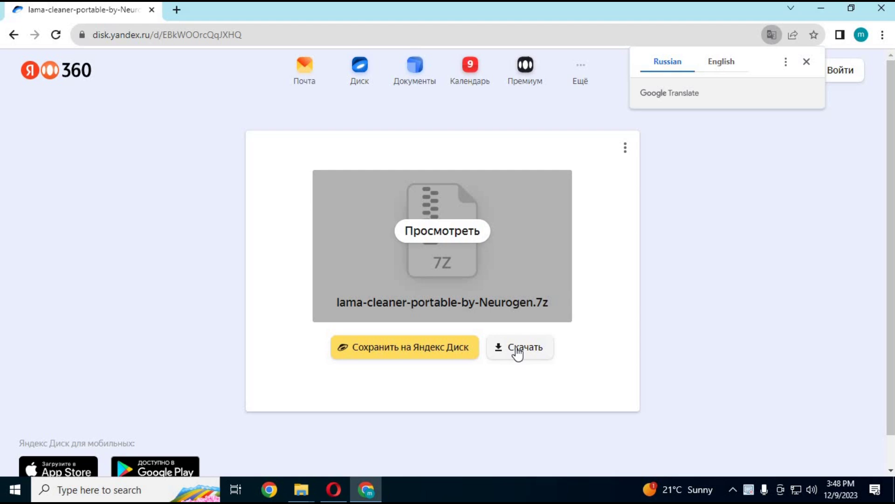
click(517, 350)
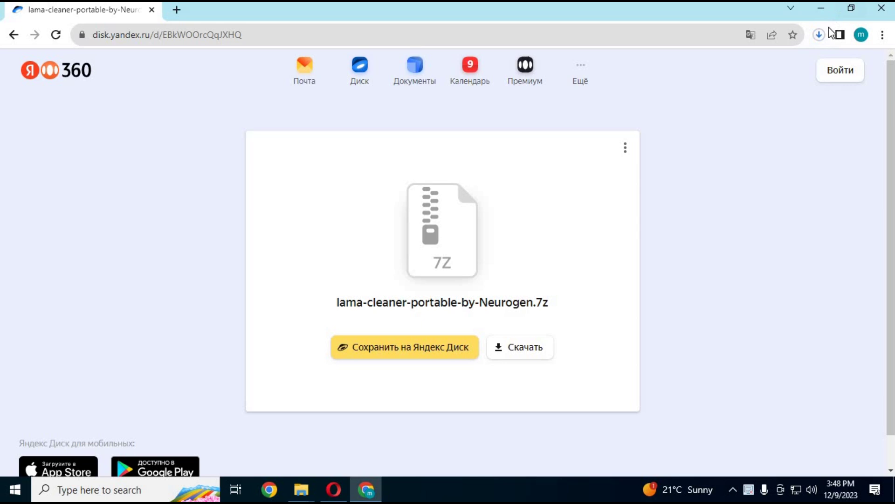
click(819, 35)
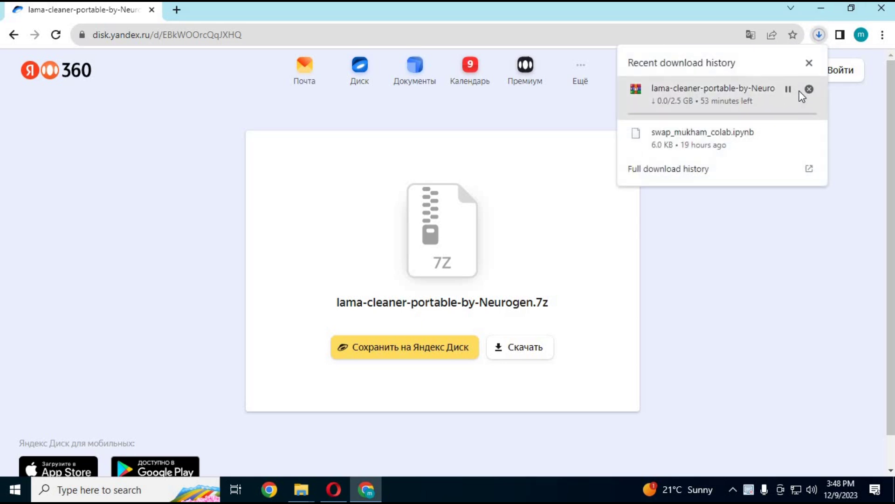
click(810, 89)
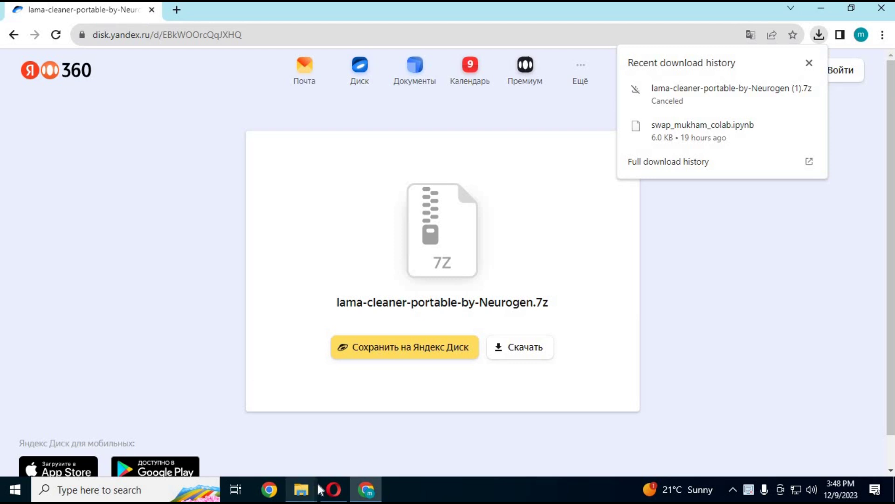
Go from the downloaded archive in Downloads to the extracted lama-cleaner-portable folder on D:.
mouse_move(301, 489)
click(234, 447)
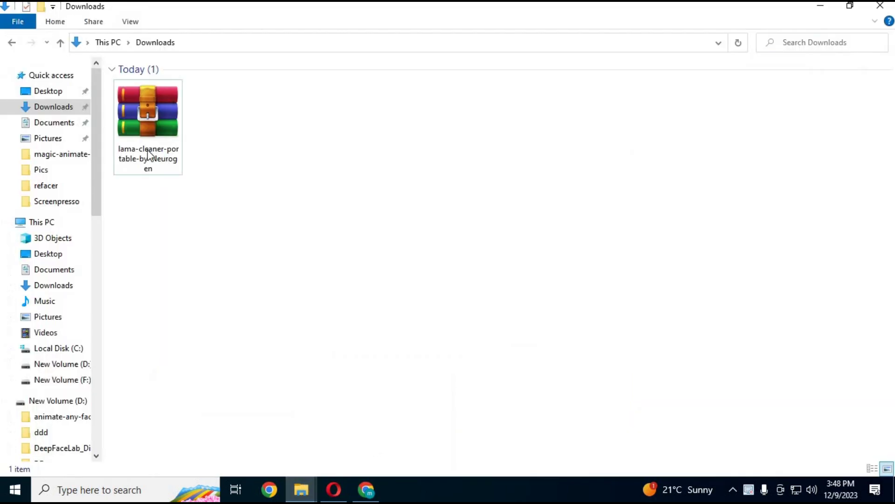
right_click(141, 124)
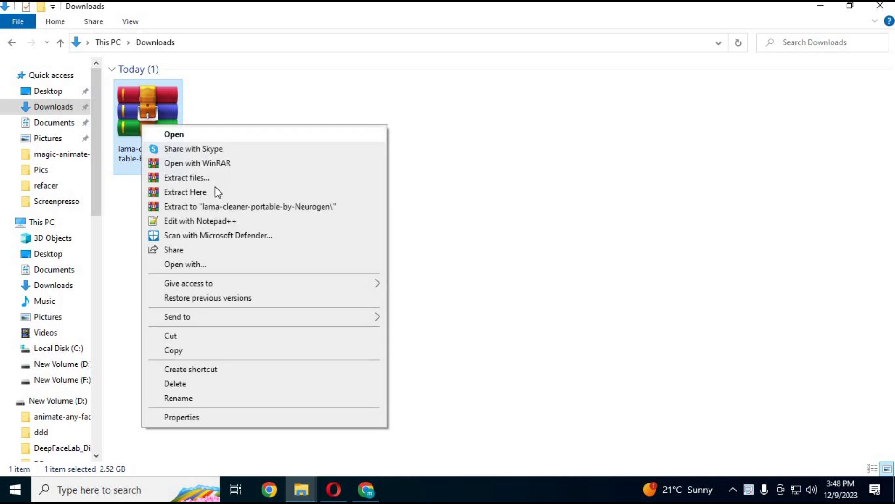
click(392, 232)
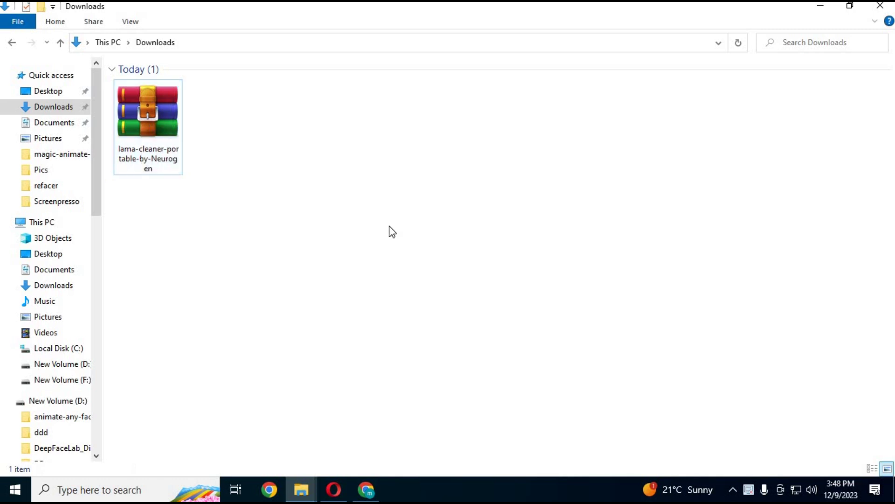
click(301, 489)
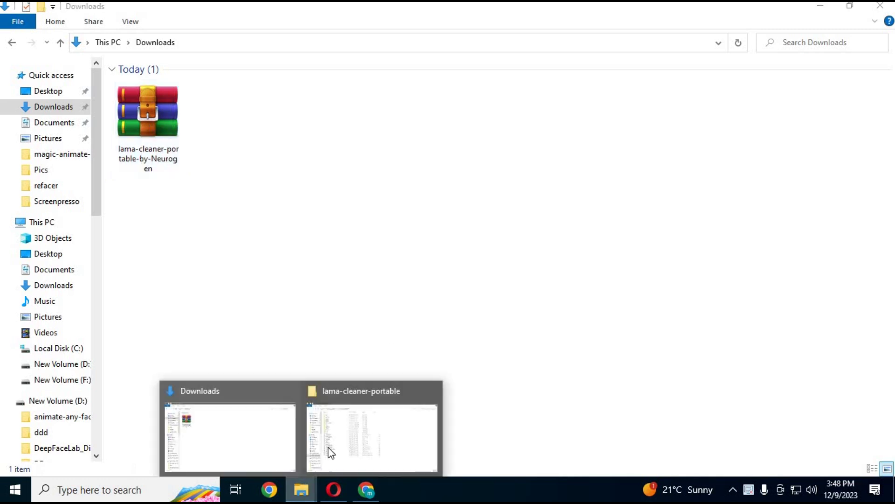
click(330, 452)
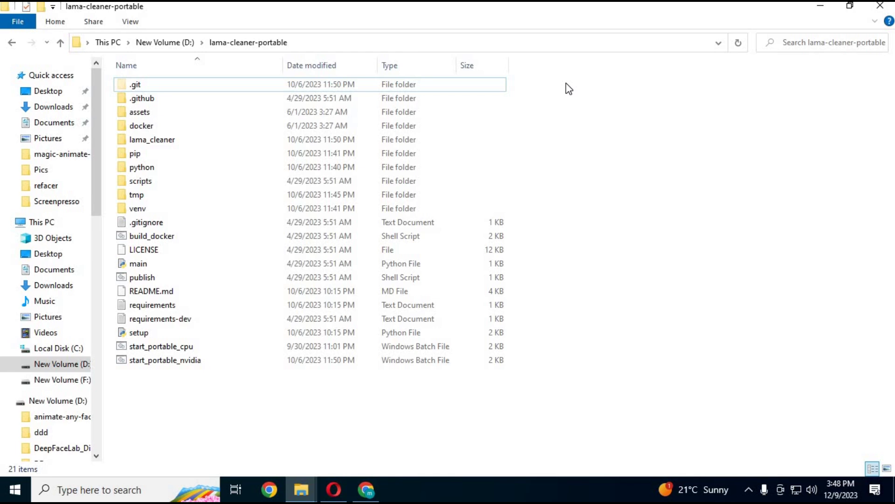
click(183, 363)
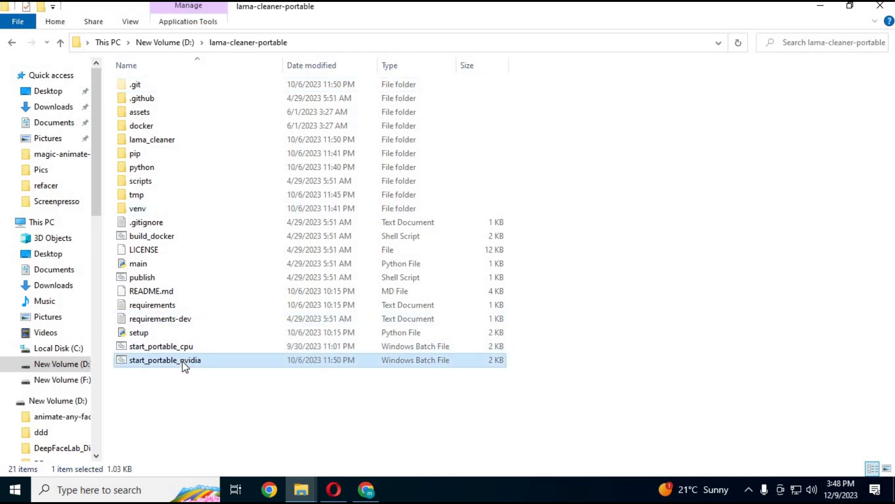
double_click(183, 361)
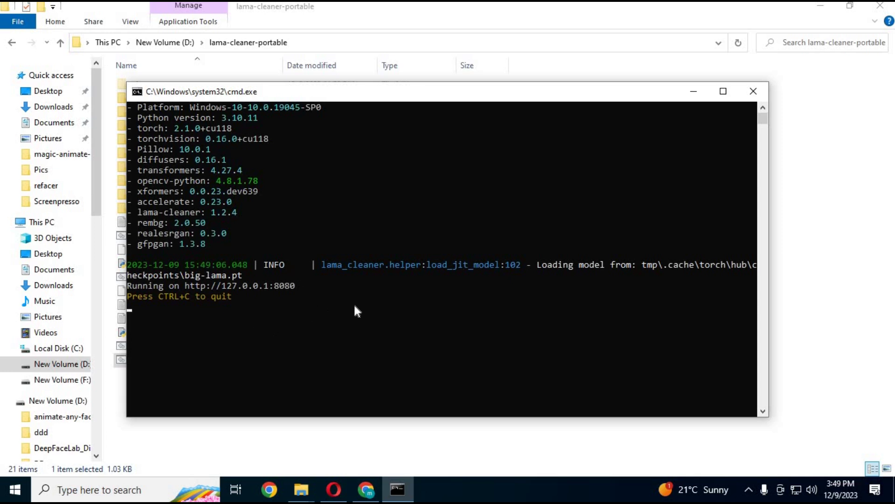
drag(311, 284, 189, 287)
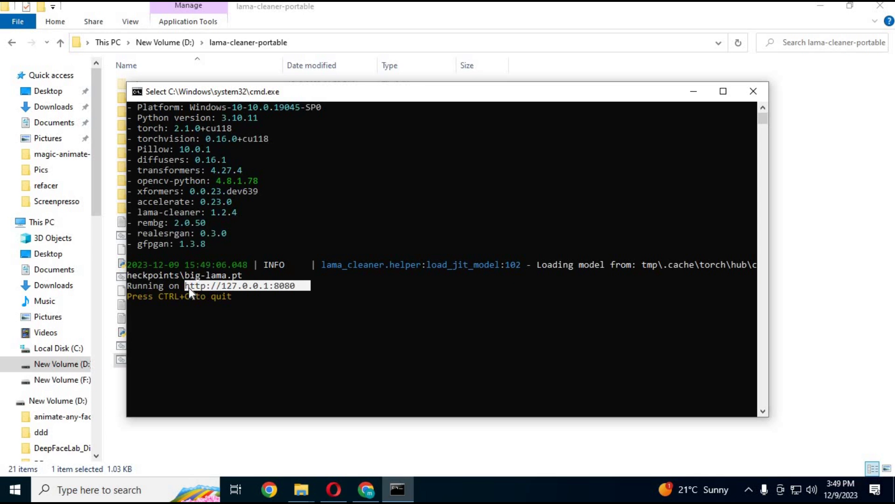
right_click(189, 287)
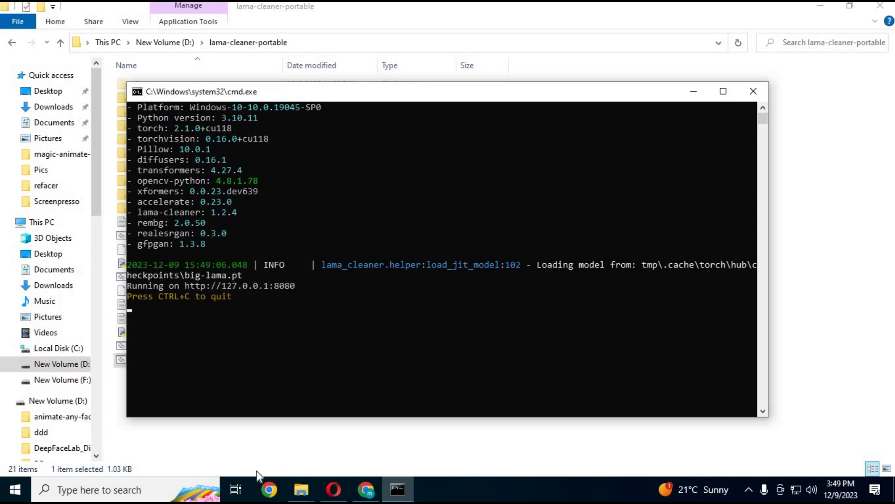
click(358, 497)
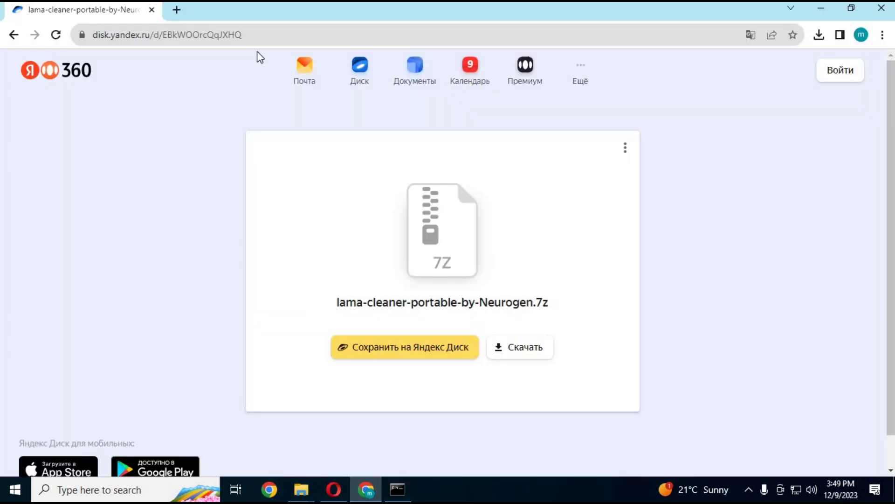
Paste 127.0.0.1:8080 into the browser address bar to load Lama Cleaner.
click(265, 31)
right_click(224, 31)
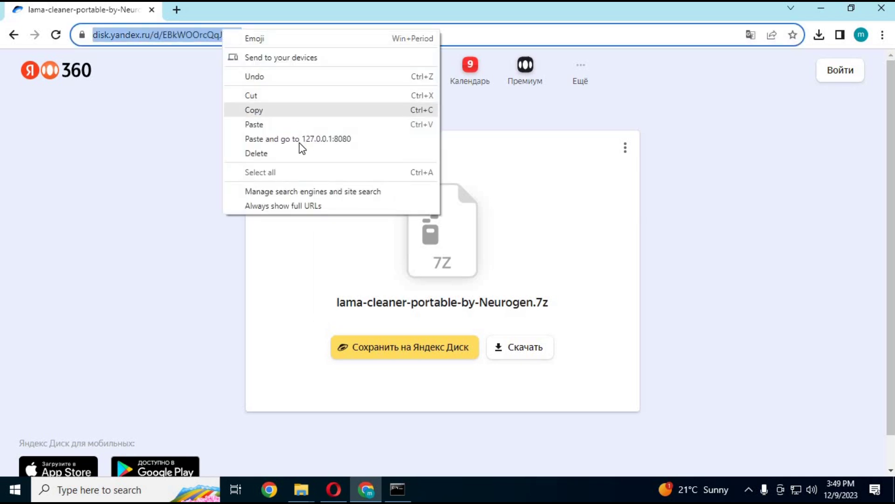
key(Return)
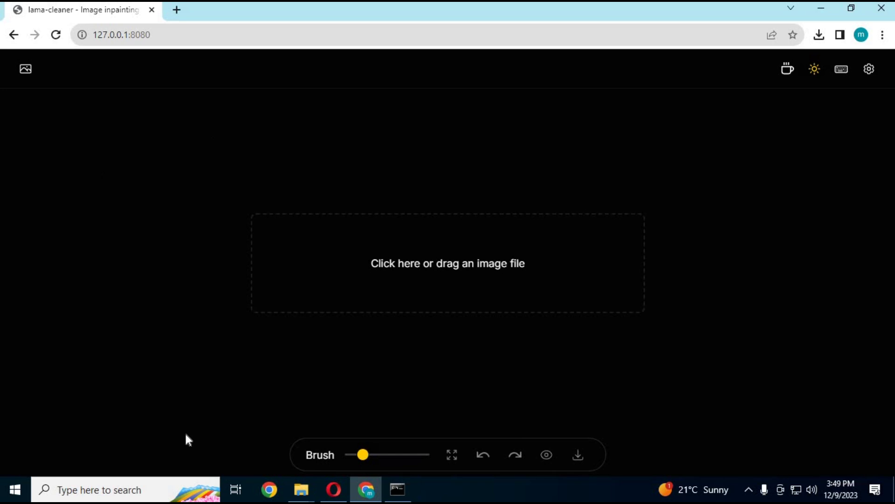
In Settings, keep the lama model and enable Download Mask and Manual Inpainting Mode.
click(867, 68)
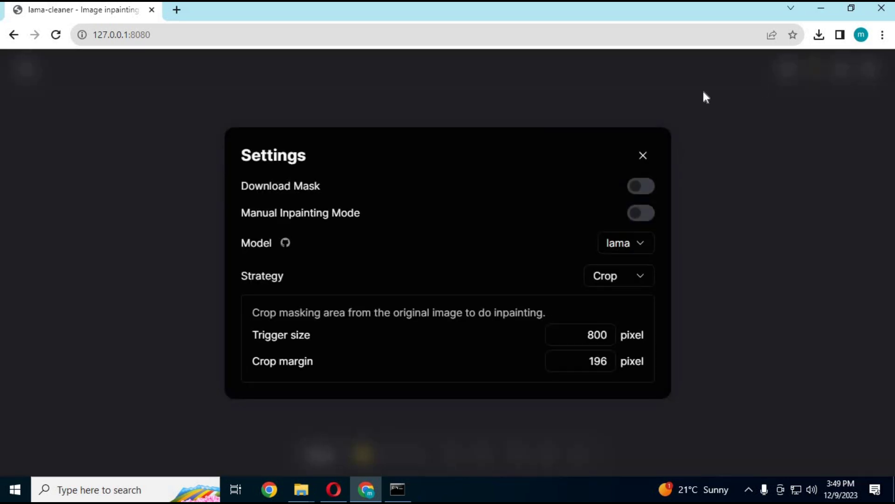
click(649, 241)
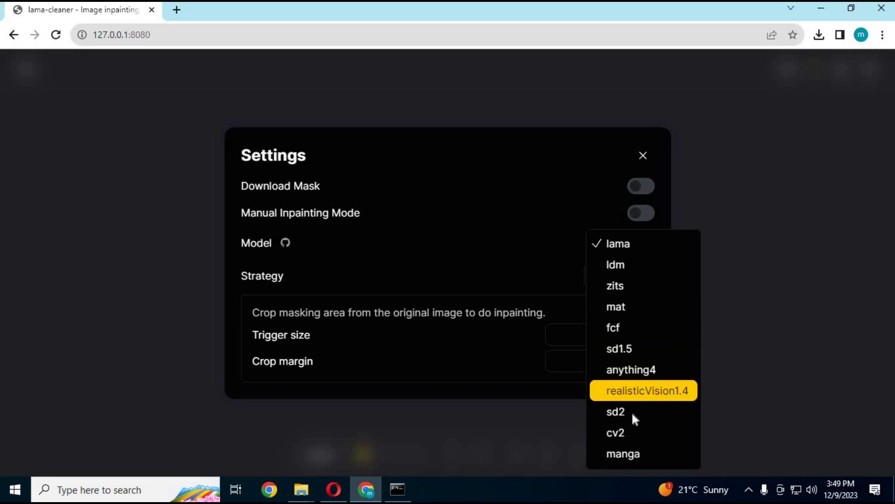
click(630, 247)
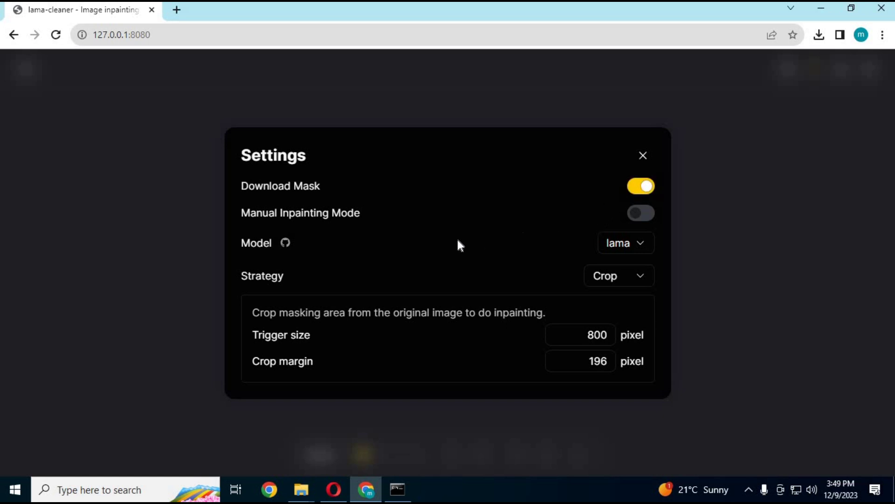
click(644, 214)
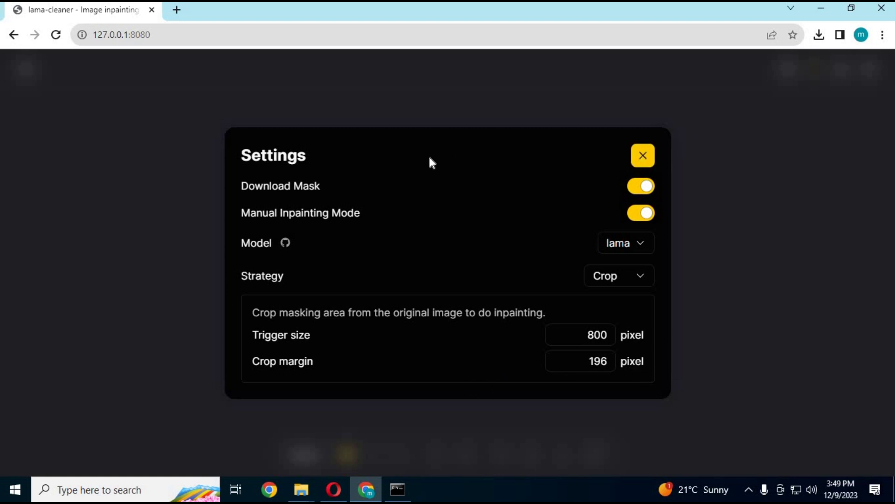
key(Escape)
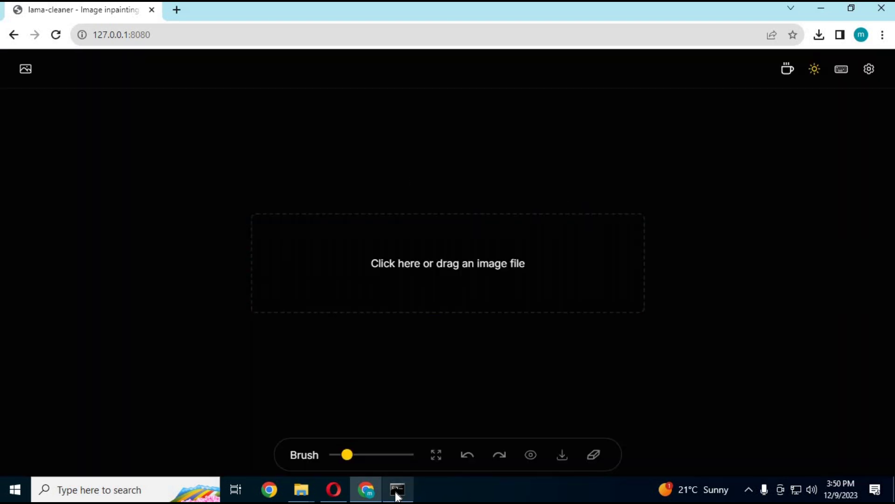
click(397, 492)
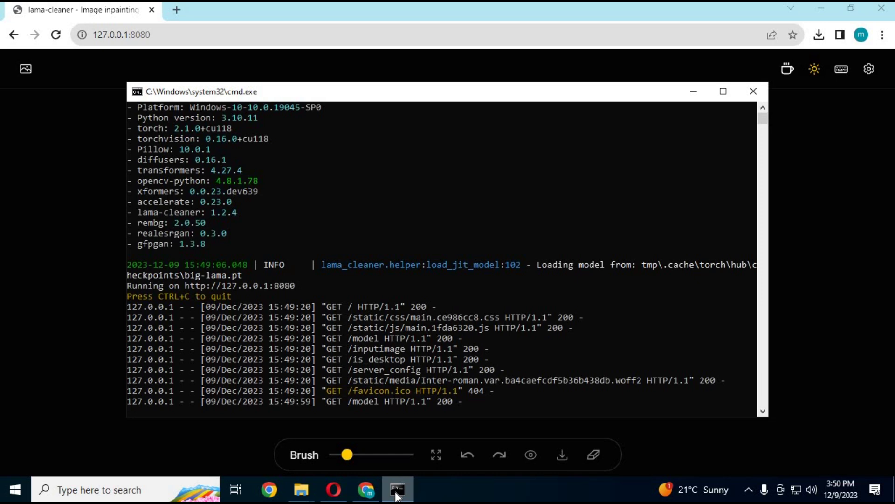
Load the 510×680 street photo into the Lama Cleaner editor.
click(397, 493)
click(397, 493)
click(397, 494)
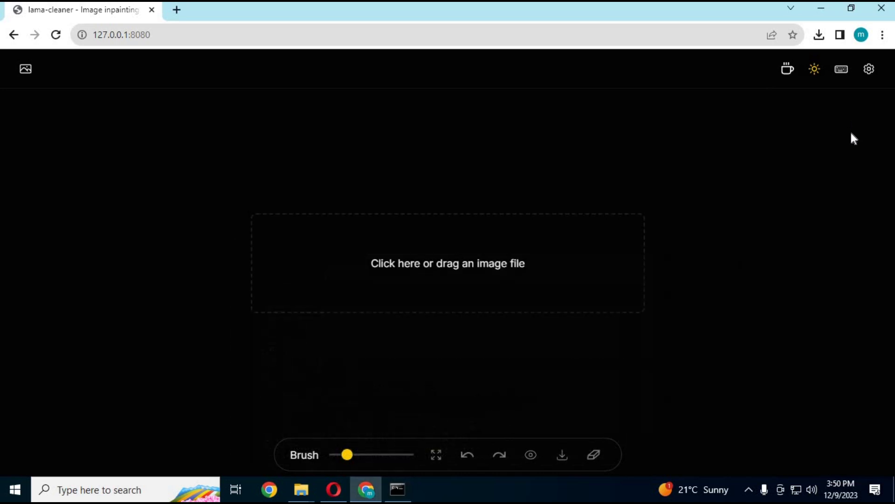
click(583, 233)
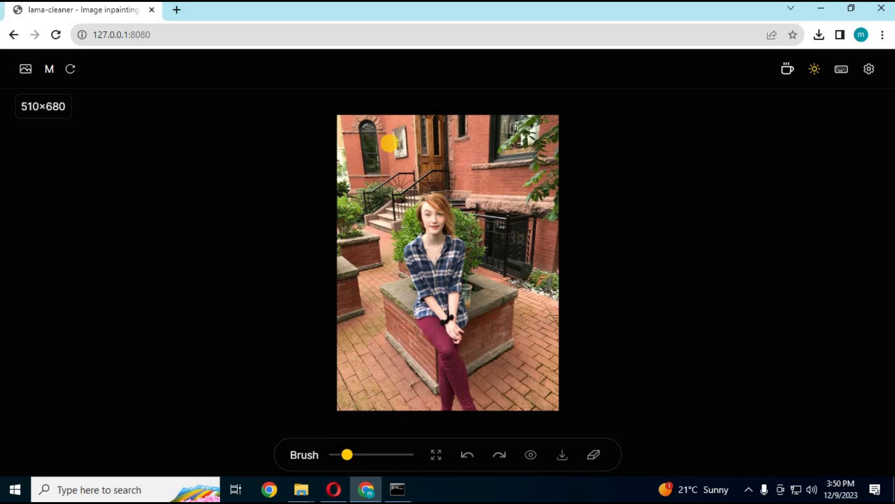
Mask the sign on the wall and inpaint it away.
click(396, 131)
mouse_move(396, 131)
mouse_down()
mouse_move(405, 160)
mouse_move(397, 154)
mouse_move(400, 120)
mouse_up()
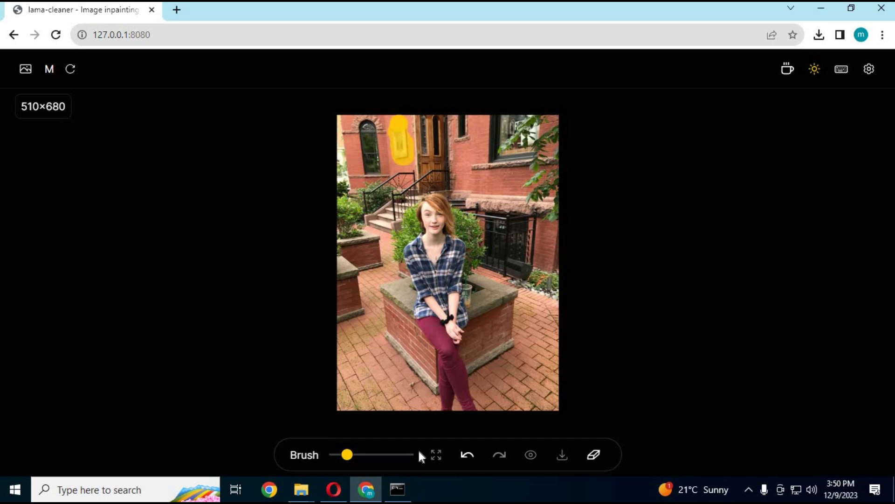
click(595, 459)
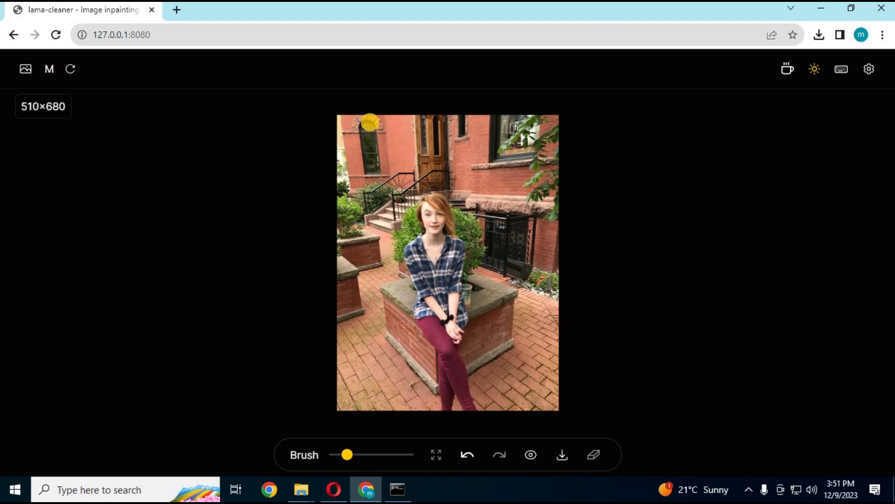
Mask and remove the upper-left arched window, then compare with the original.
mouse_move(355, 125)
mouse_down()
mouse_move(386, 176)
mouse_move(357, 176)
mouse_move(372, 150)
mouse_move(367, 128)
mouse_move(367, 157)
mouse_move(345, 130)
mouse_up()
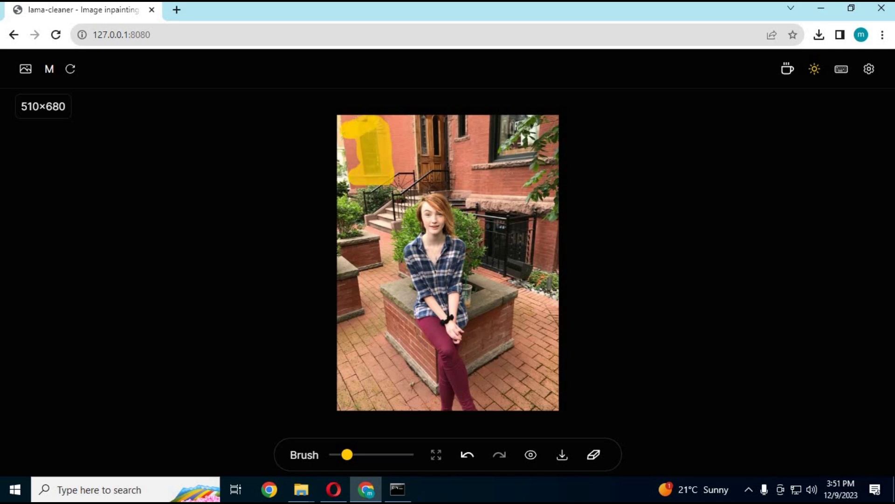
click(597, 454)
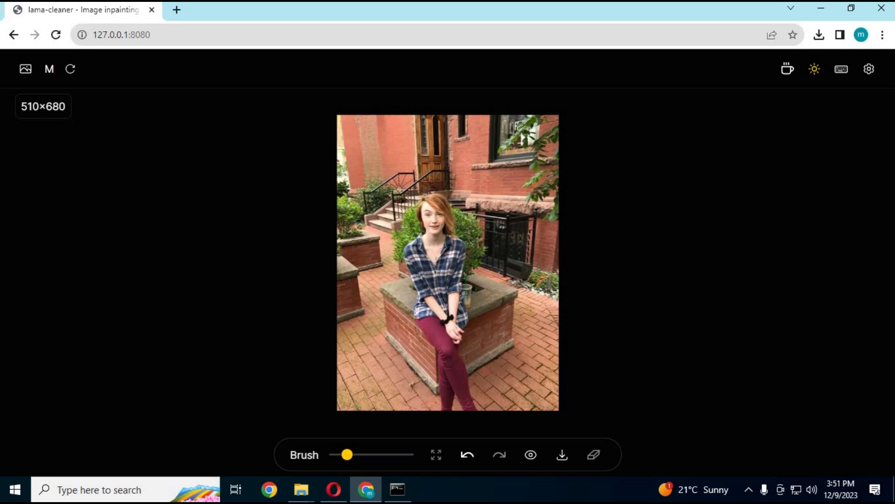
click(531, 458)
Change the inpainting model from lama to anything4 and check its download progress.
click(868, 69)
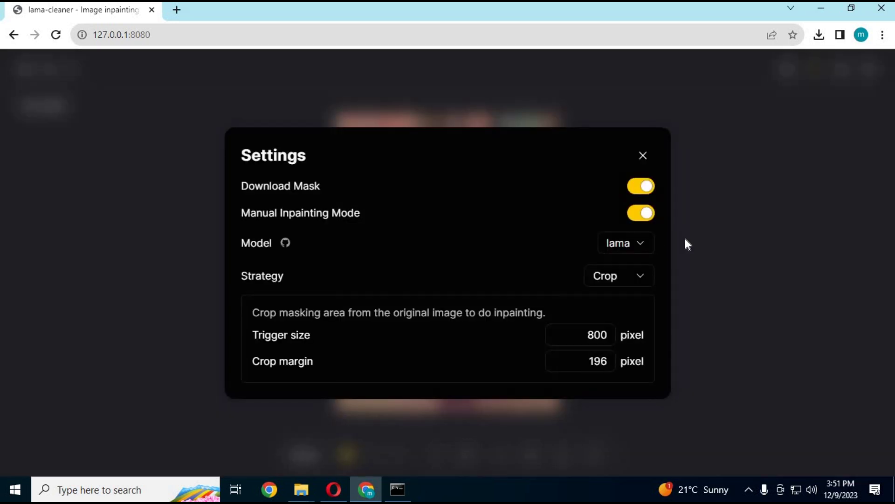
click(638, 242)
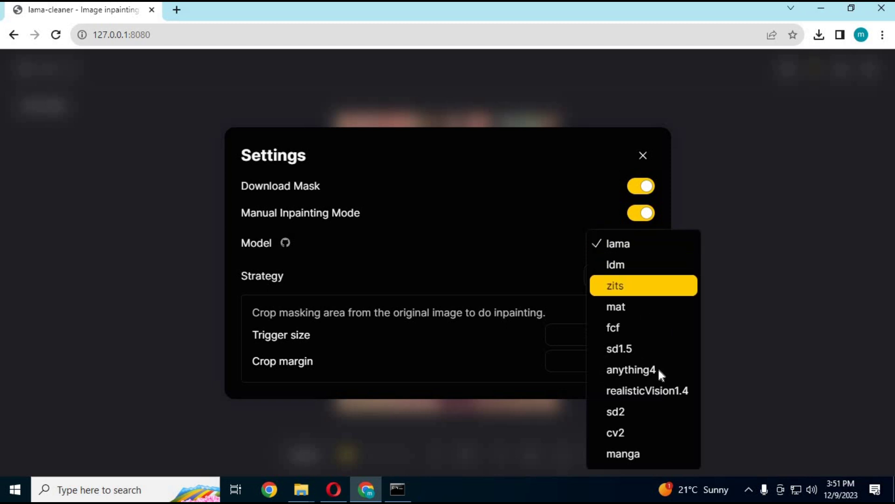
click(630, 371)
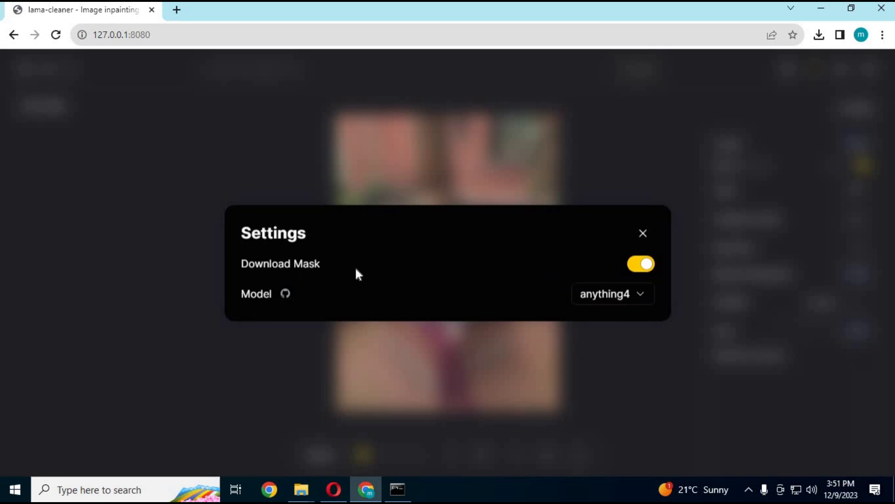
click(643, 233)
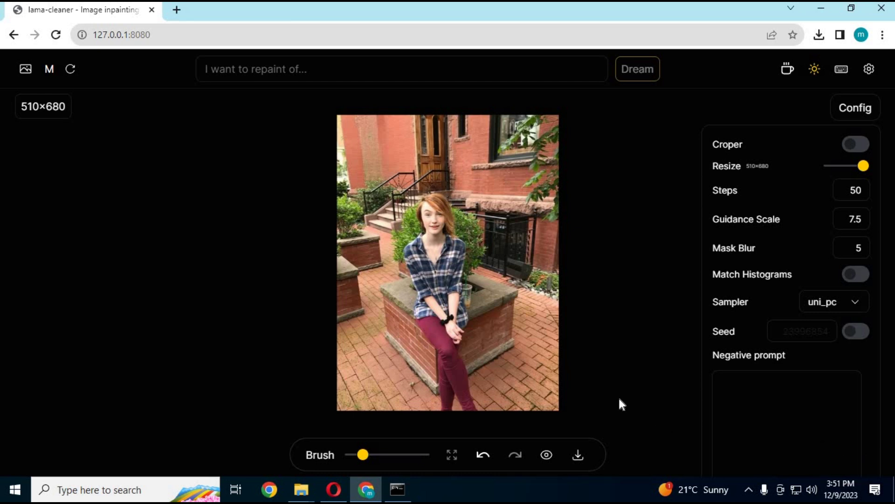
click(404, 496)
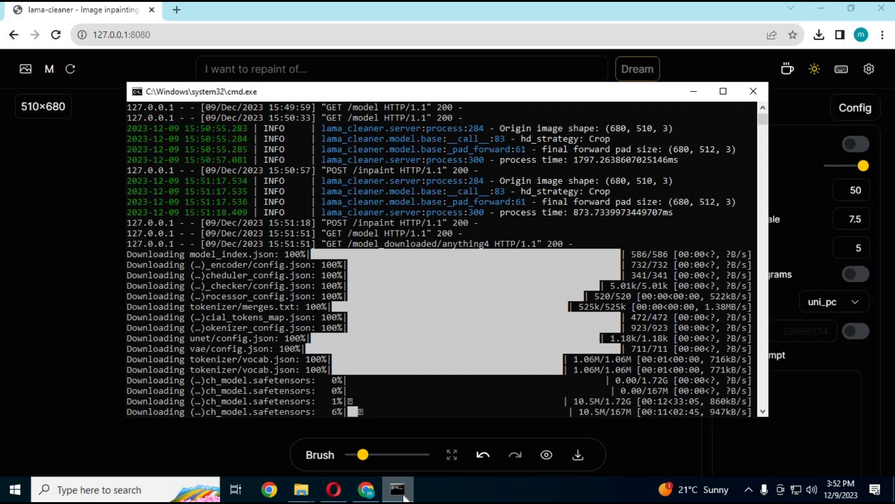
Wait for all 15 anything4 files to reach 100%, then return to the photo editor.
click(404, 497)
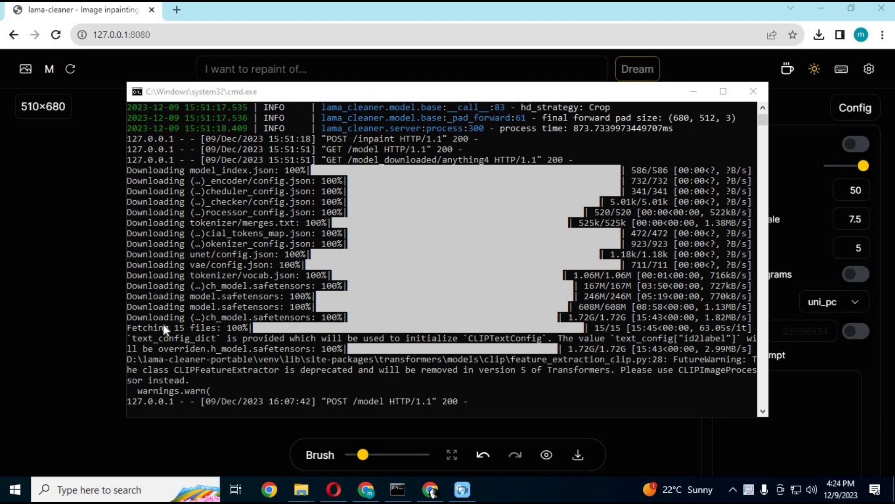
click(18, 251)
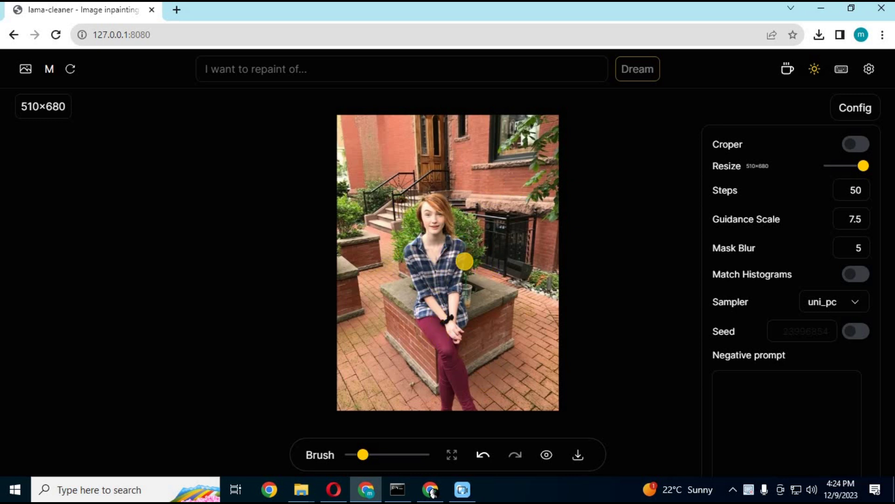
Mask the woman's plaid shirt and enter the prompt 'black girly shirt'.
mouse_move(452, 240)
mouse_down()
mouse_move(466, 244)
mouse_move(453, 246)
mouse_move(443, 274)
mouse_move(421, 236)
mouse_move(412, 248)
mouse_move(409, 262)
mouse_move(428, 289)
mouse_move(460, 282)
mouse_move(461, 258)
mouse_move(462, 291)
mouse_move(444, 304)
mouse_move(419, 285)
mouse_move(420, 317)
mouse_move(461, 316)
mouse_move(470, 296)
mouse_move(471, 308)
mouse_up()
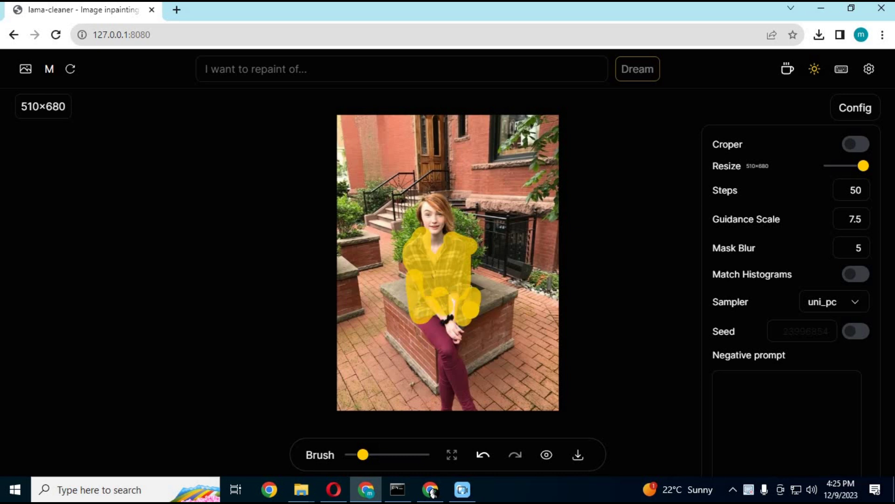
click(276, 73)
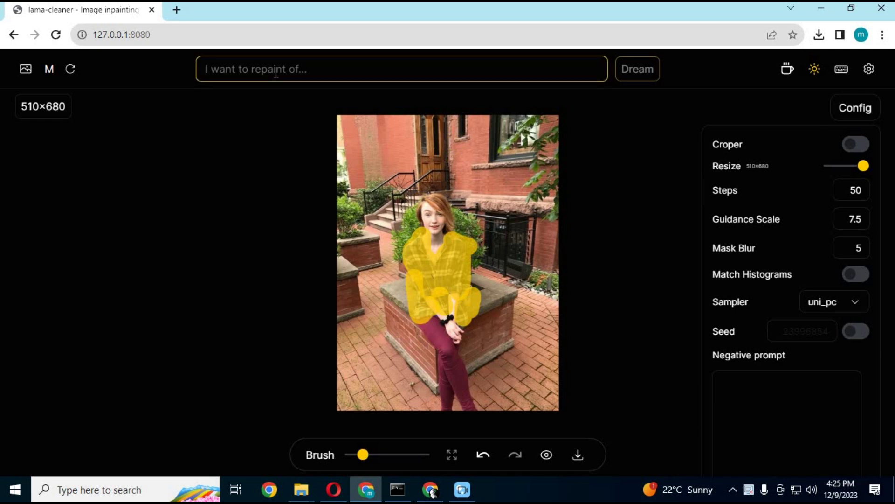
text(blac)
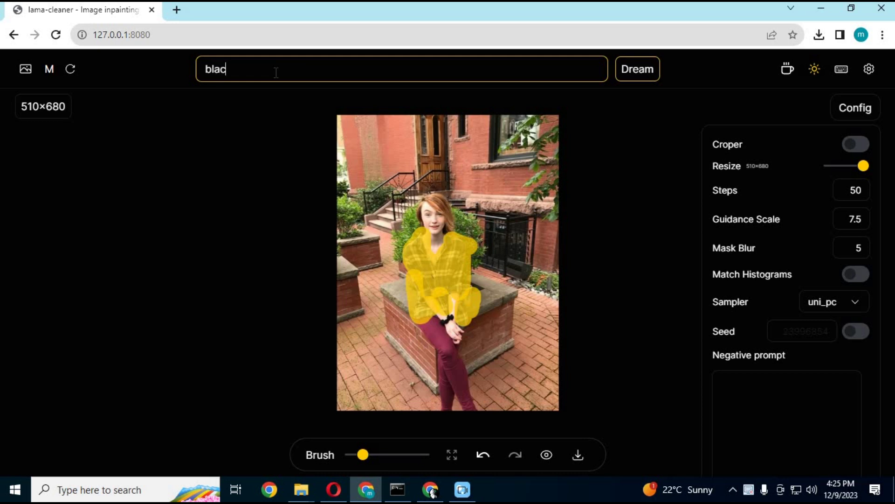
text(k sgir)
key(BackSpace)
key(BackSpace)
key(BackSpace)
key(BackSpace)
text(girly shhg)
key(BackSpace)
key(BackSpace)
text(irt)
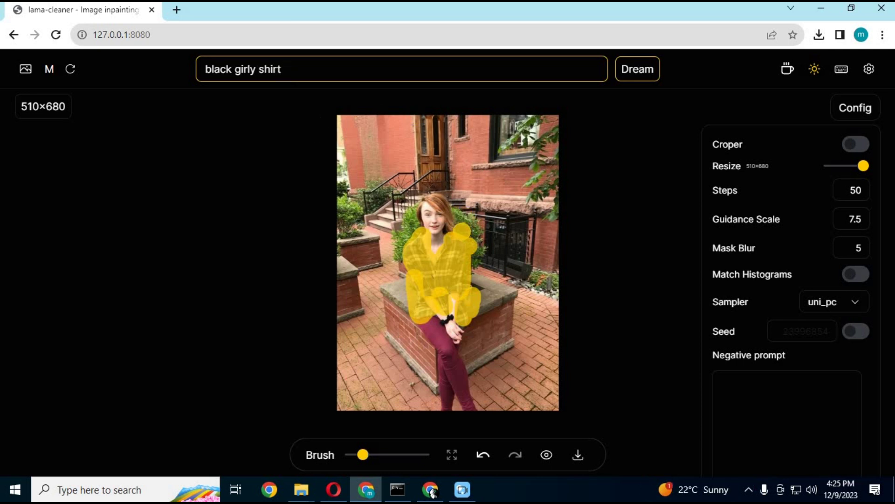
Run Dream on the masked shirt and wait for the 50-step anything4 generation to finish.
click(638, 74)
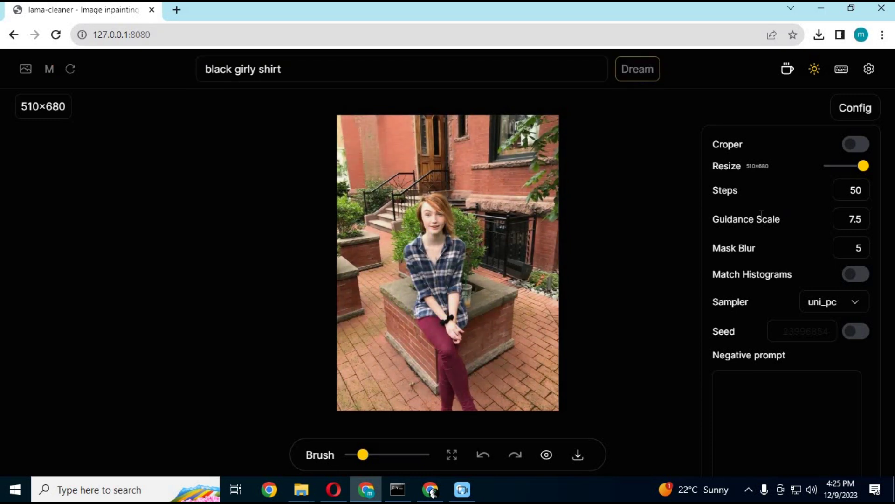
click(399, 490)
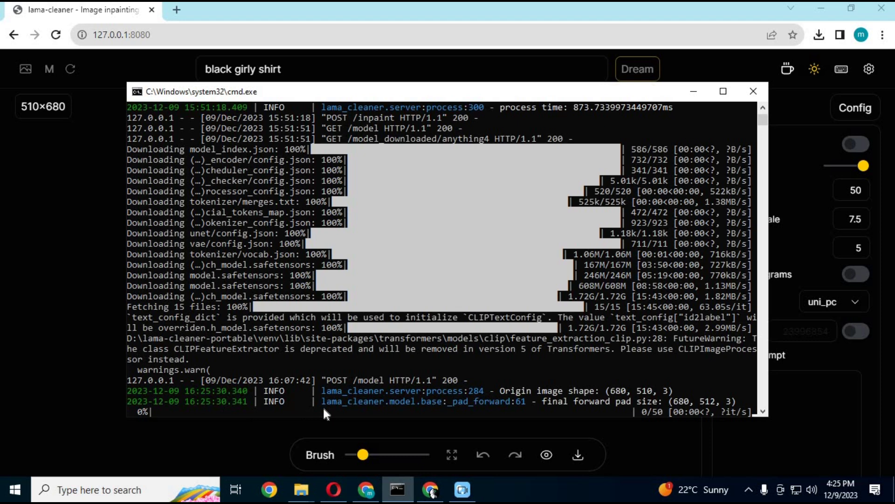
click(78, 378)
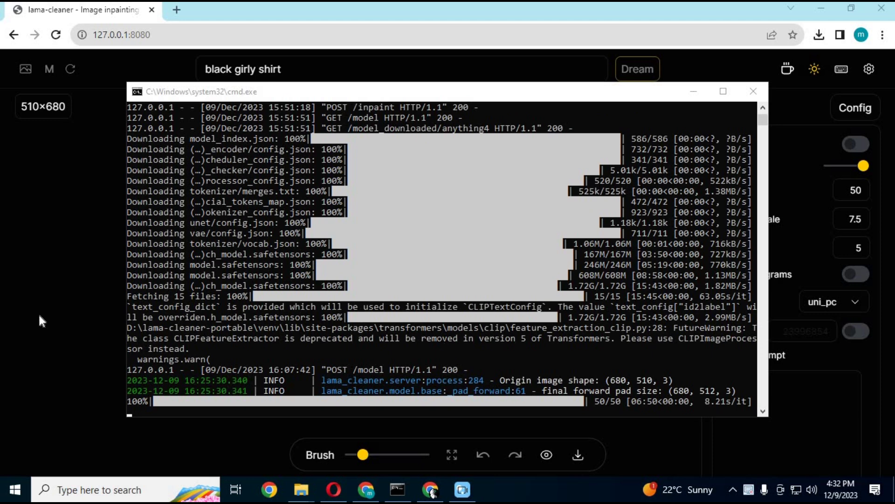
click(59, 316)
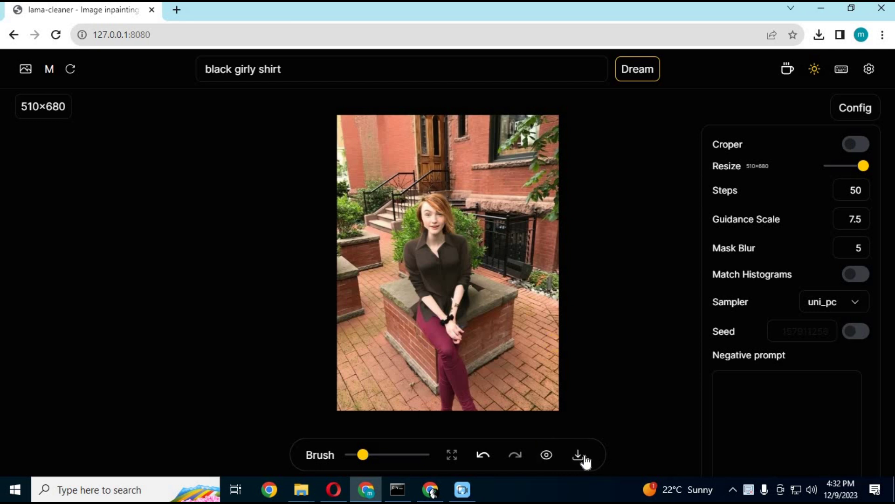
Compare the repainted shirt with the original, then paint a mask over the maroon trousers.
click(546, 455)
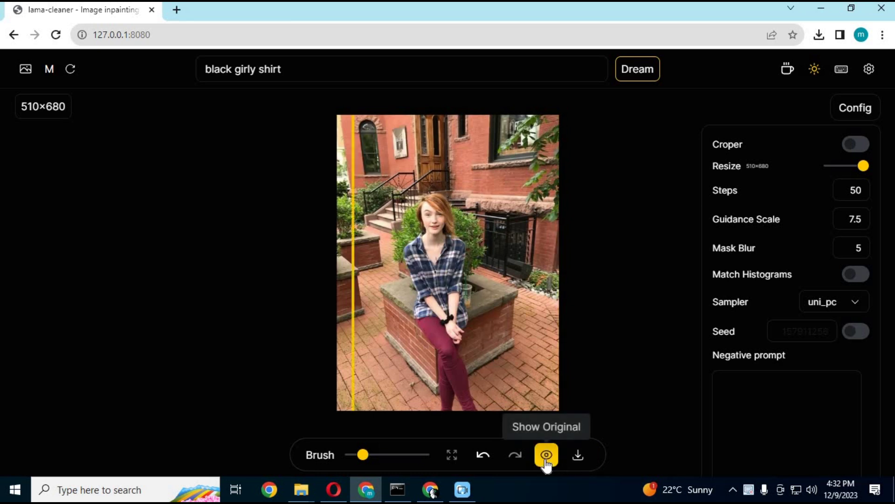
click(546, 455)
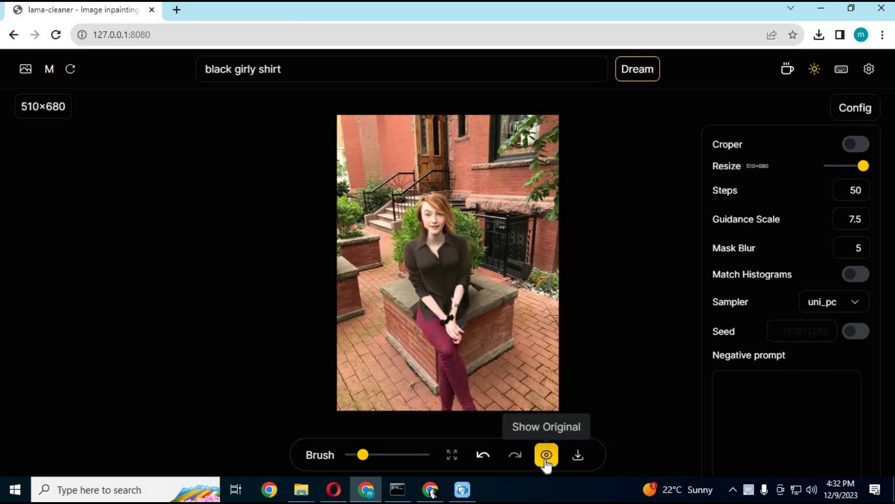
click(547, 455)
click(546, 455)
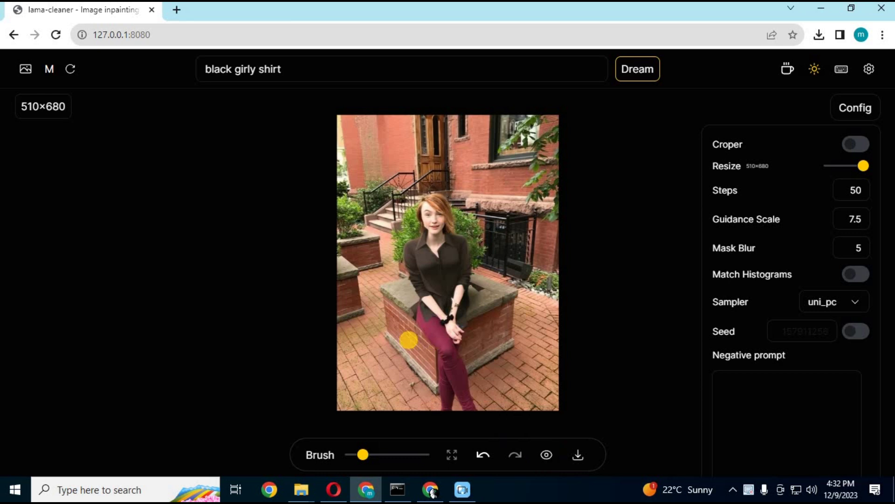
mouse_move(416, 311)
mouse_down()
mouse_move(424, 334)
mouse_move(437, 322)
mouse_move(471, 404)
mouse_move(446, 357)
mouse_move(447, 400)
mouse_up()
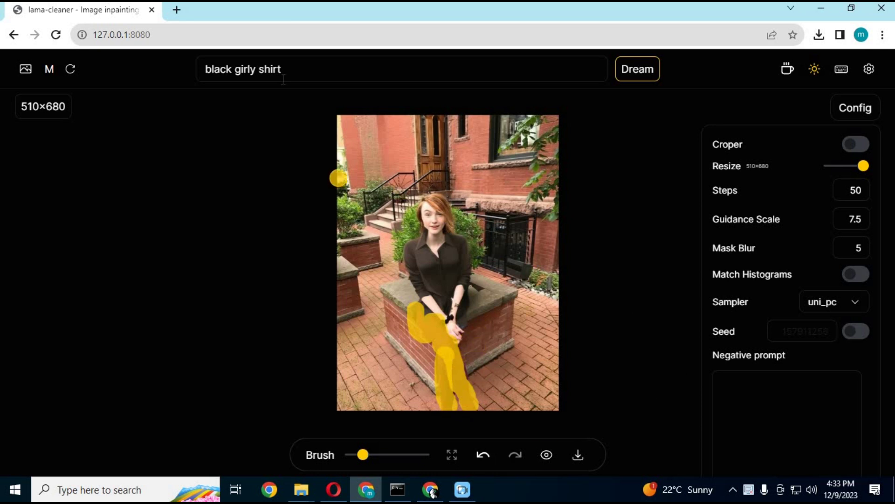
triple_click(302, 69)
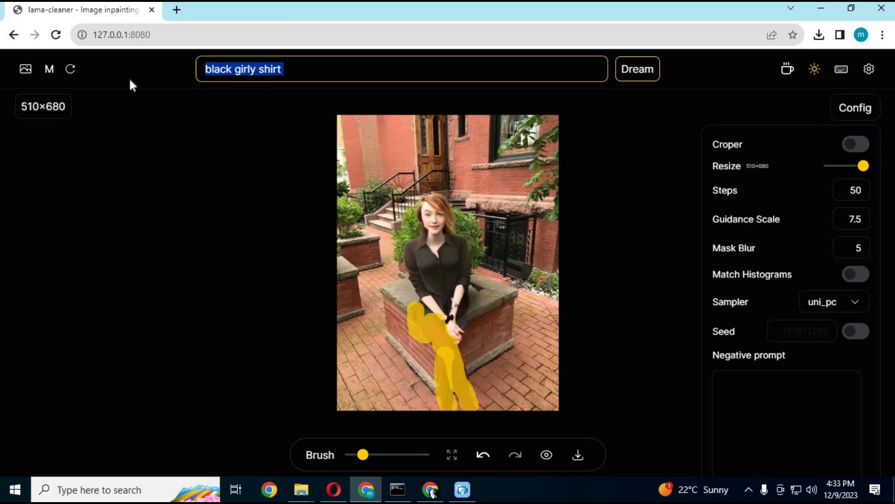
Generate the masked trousers with the prompt 'blue jeans' and compare the result with the original.
text(b)
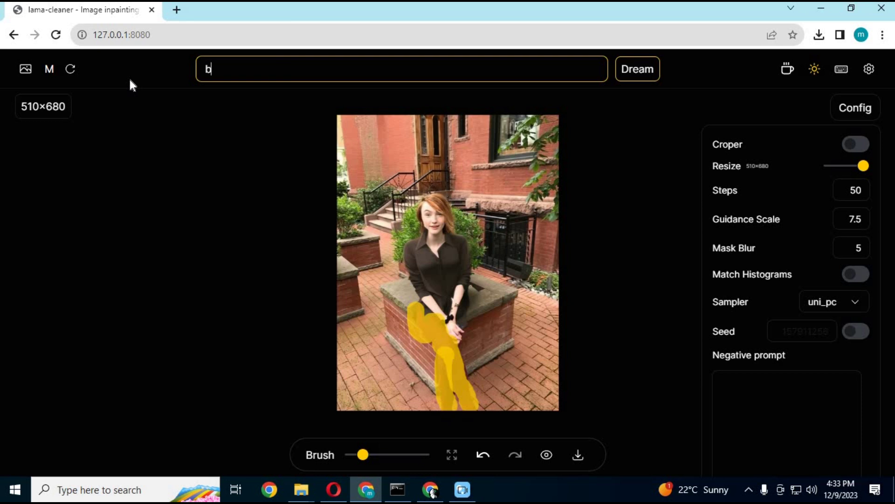
text(lue jeans)
click(625, 78)
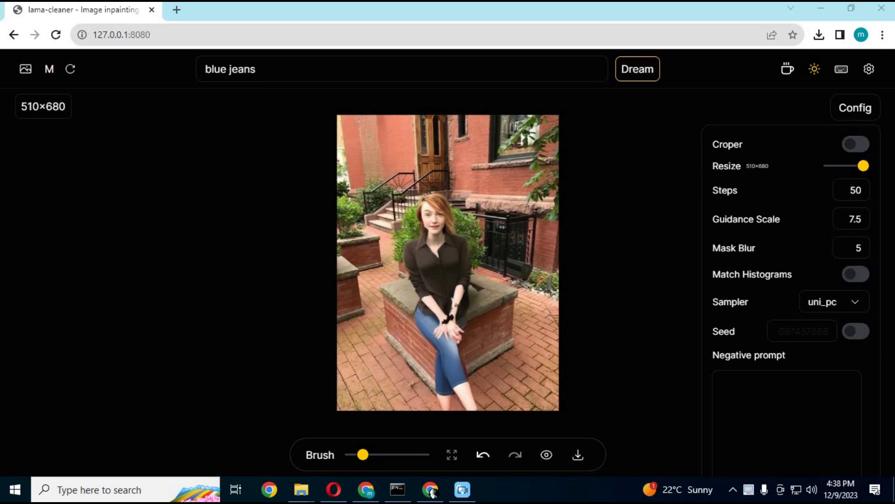
click(547, 455)
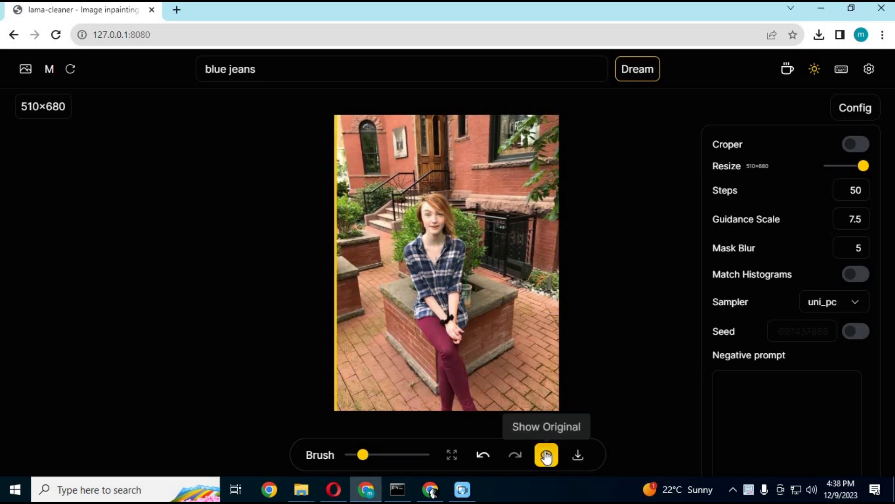
click(546, 454)
click(546, 454)
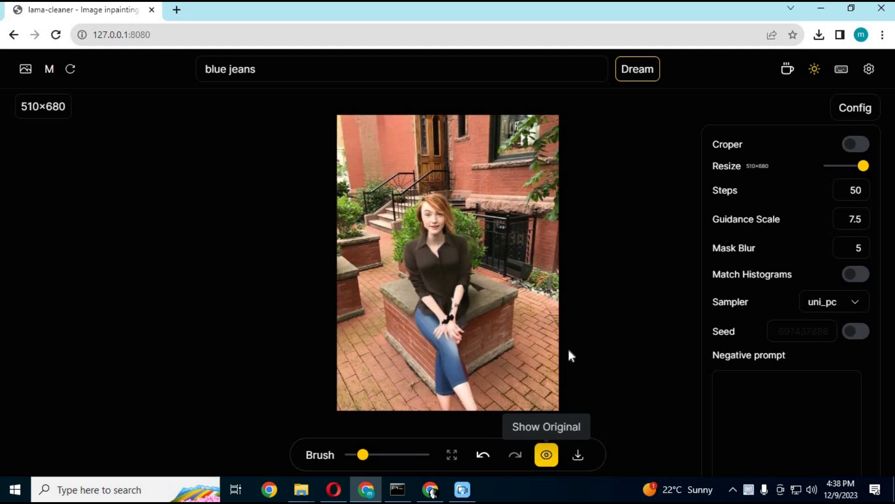
Choose realisticVision1.4 as the inpainting model in Settings, replacing anything4.
click(868, 69)
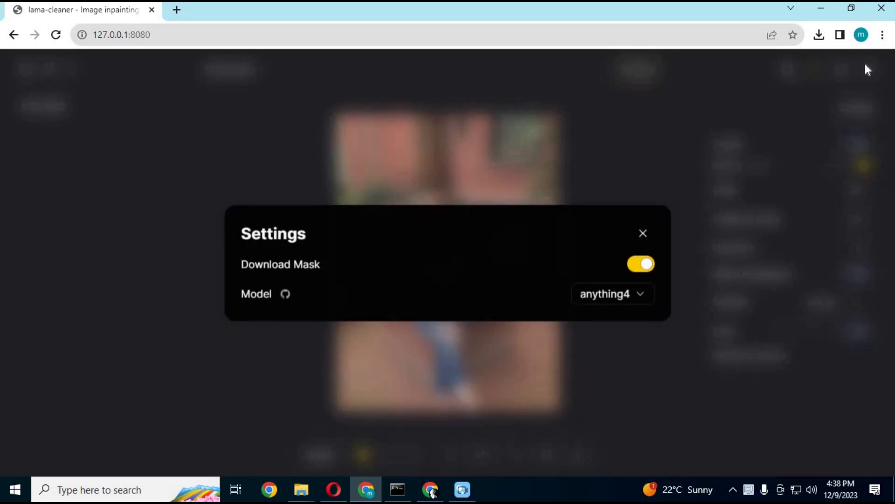
click(628, 291)
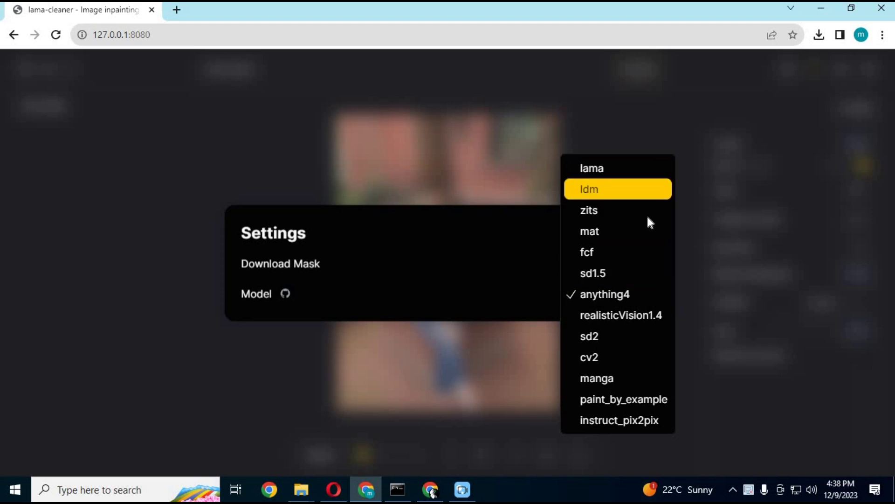
click(638, 321)
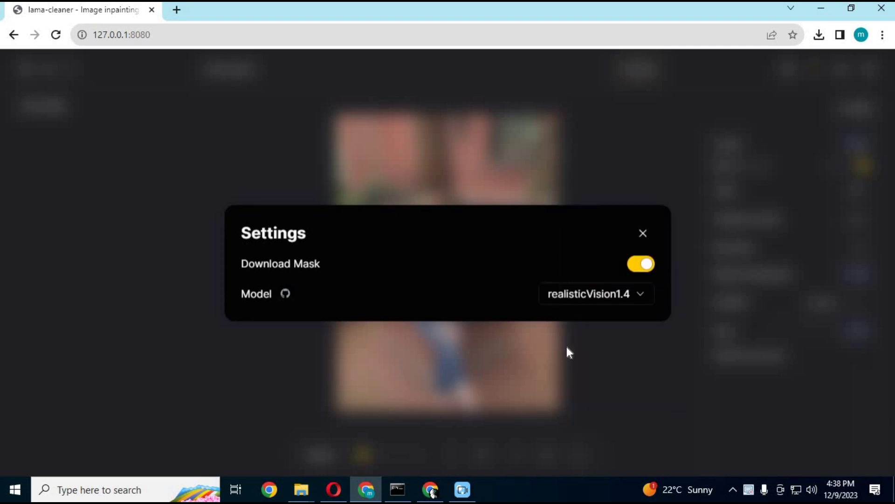
click(641, 232)
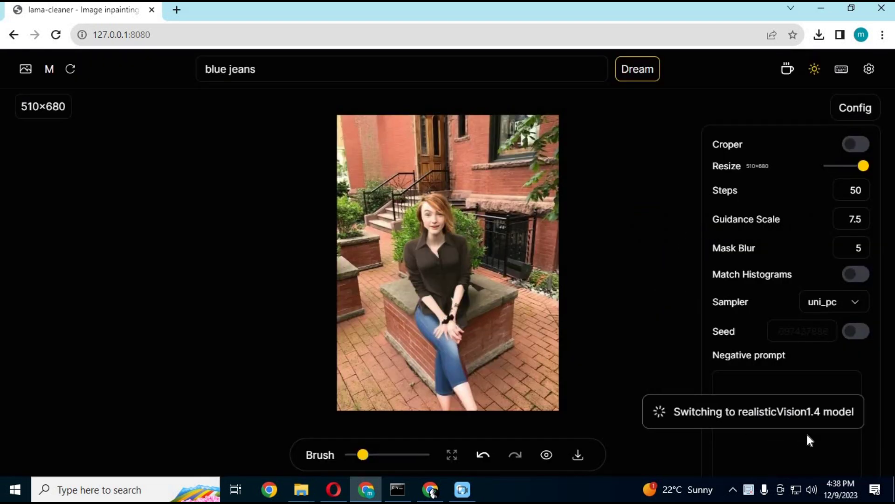
click(397, 490)
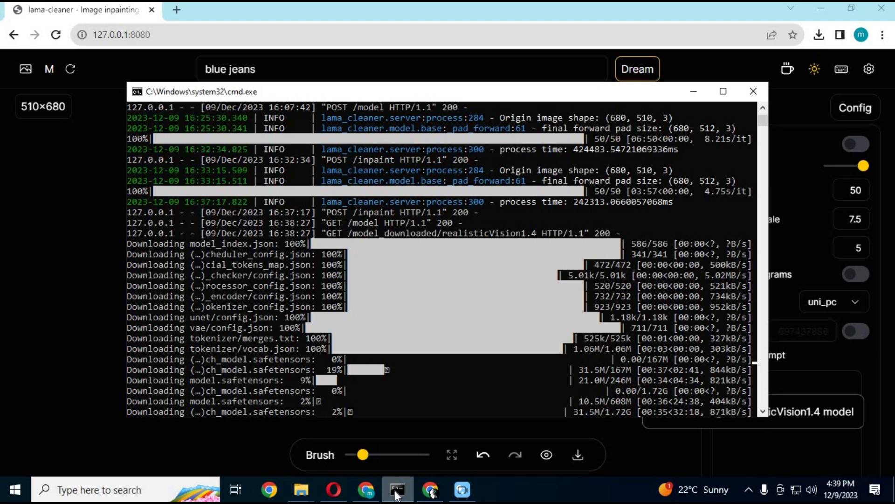
click(396, 490)
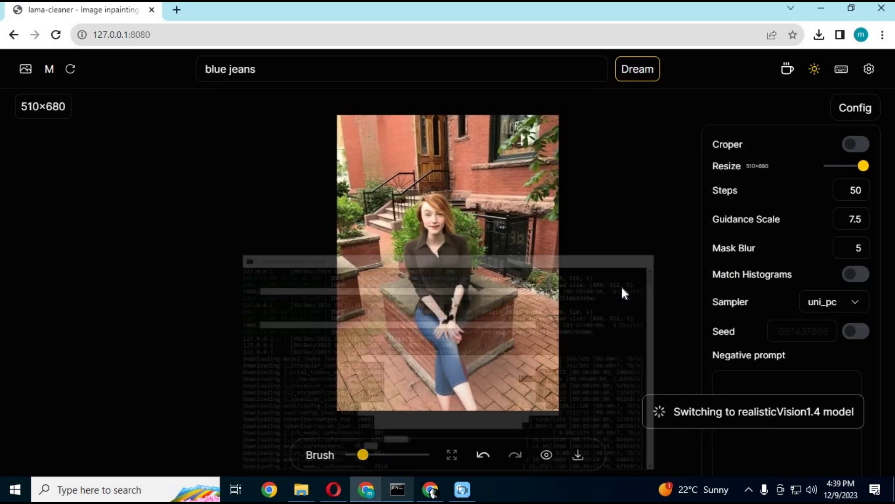